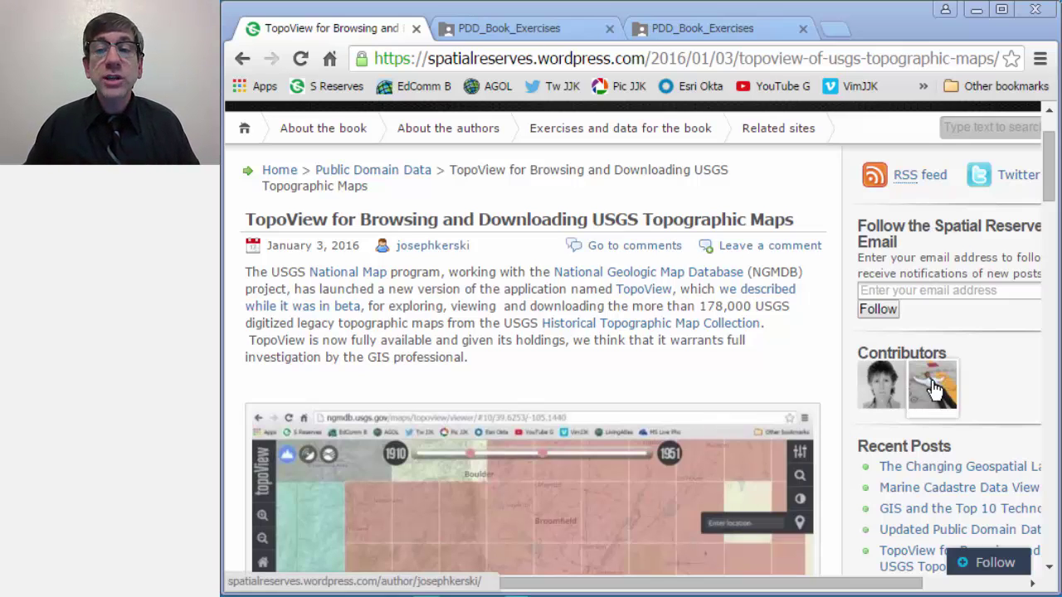
# Scroll through the TopoView blog post, then go to the USGS Historical Topographic Maps tab.
pyautogui.moveTo(1052, 179); pyautogui.dragTo(1052, 209)
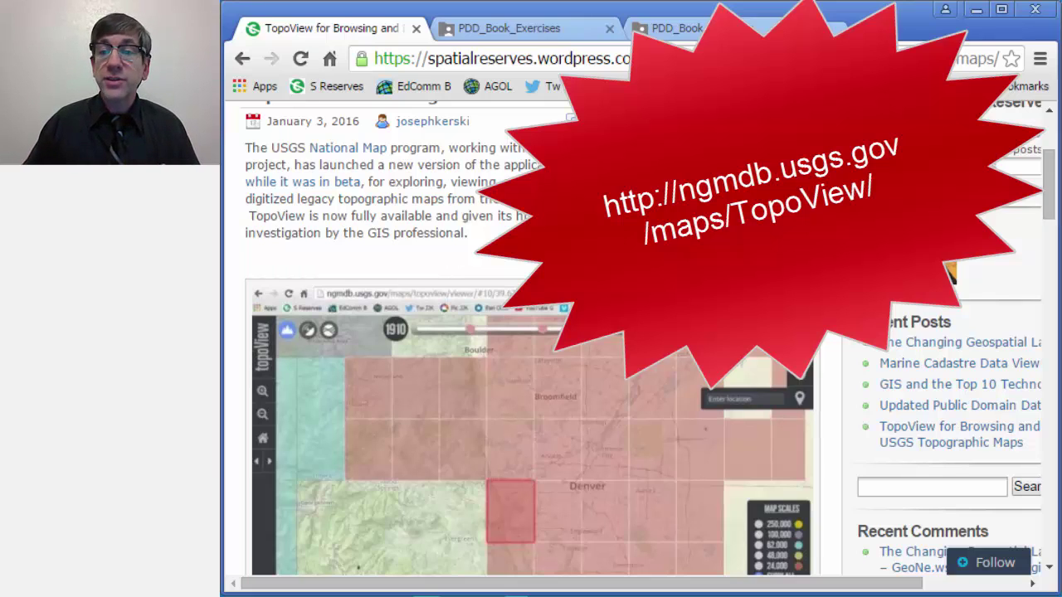
pyautogui.moveTo(1052, 210); pyautogui.dragTo(1052, 224)
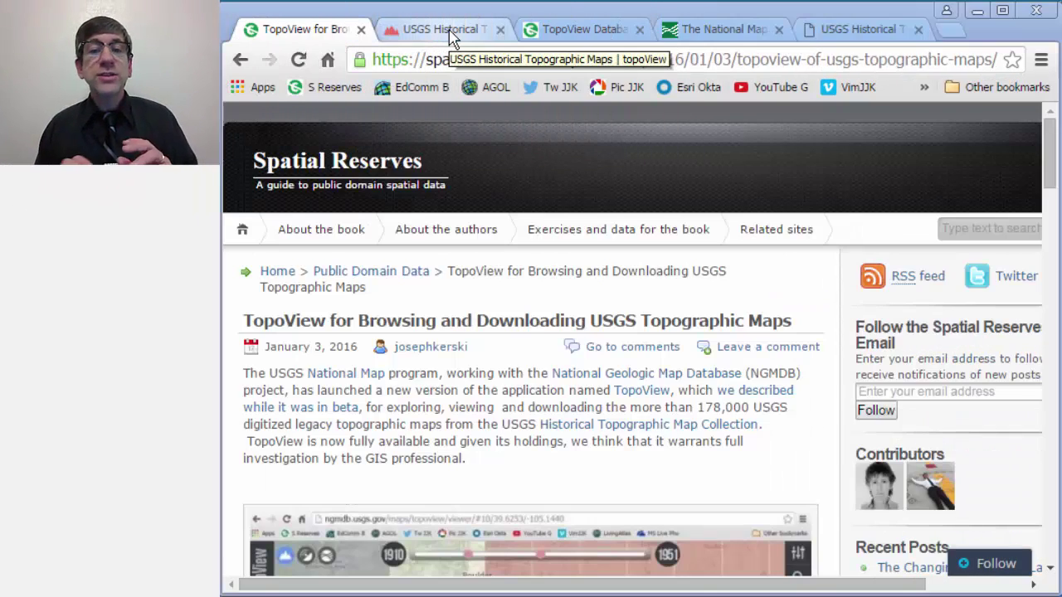
pyautogui.click(452, 38)
# Pan the Boston Now & Then sample map, then launch the TopoView map viewer via GET MAPS.
pyautogui.moveTo(663, 478); pyautogui.dragTo(682, 389)
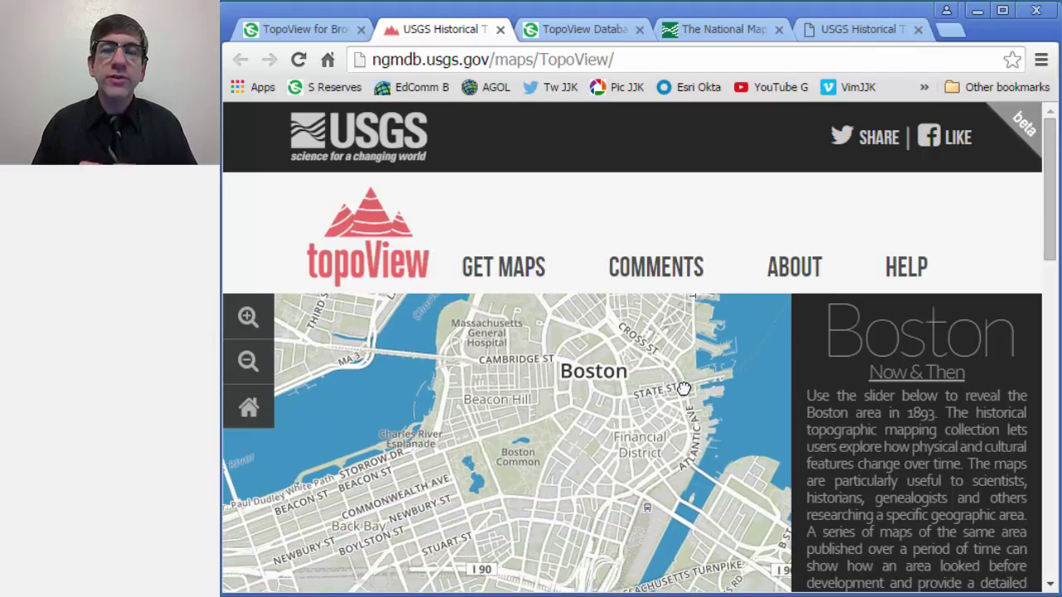
pyautogui.moveTo(1052, 241); pyautogui.dragTo(1008, 249)
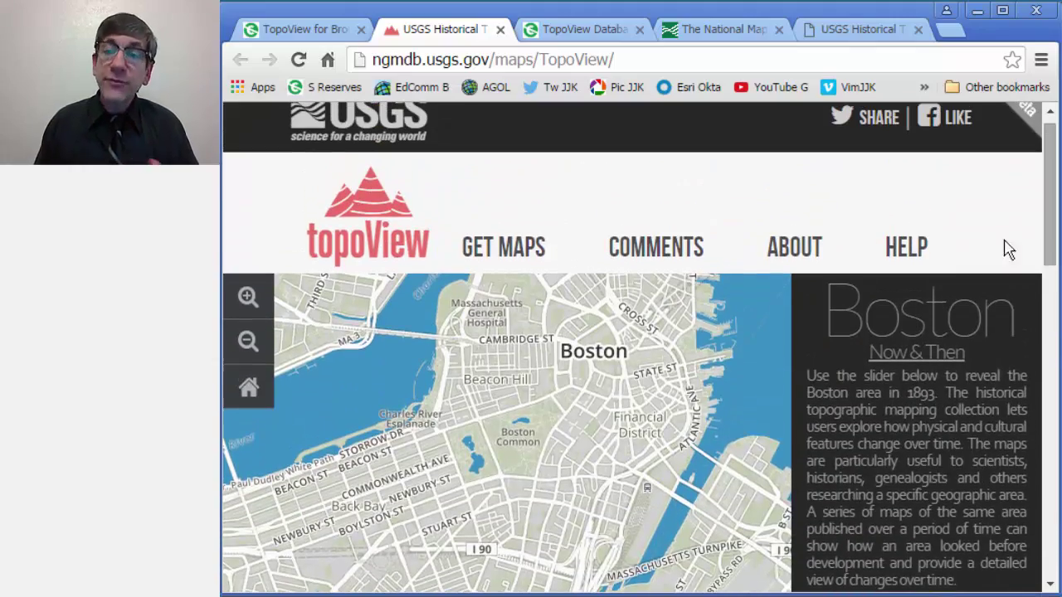
pyautogui.click(521, 253)
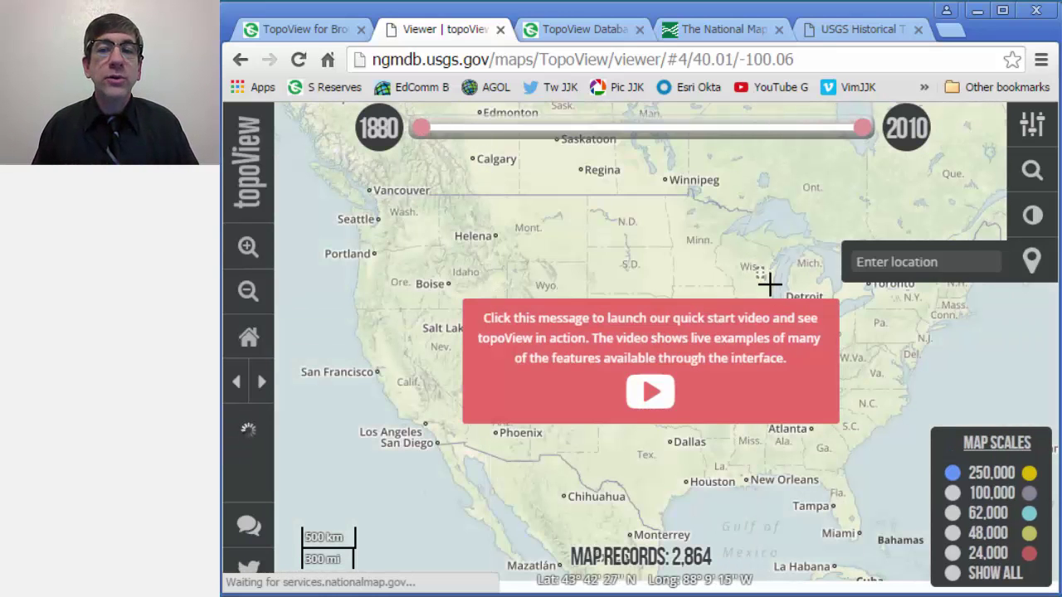
# Zoom to Wisconsin, filter to 1:24,000 maps, and open the Manitowoc, WI 1954 quadrangle details.
pyautogui.scroll(4, 771, 285)
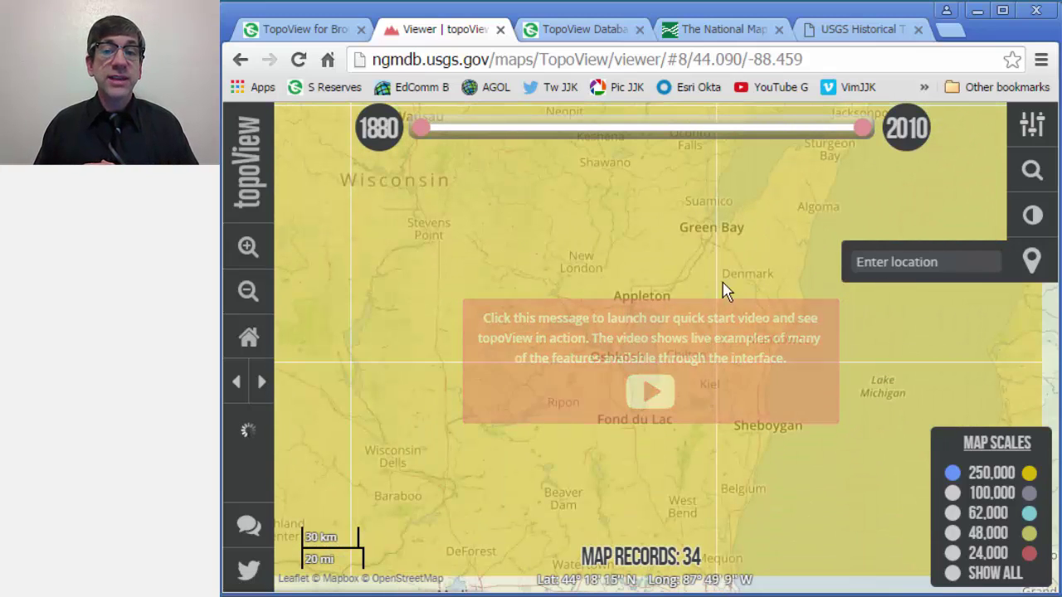
pyautogui.click(789, 330)
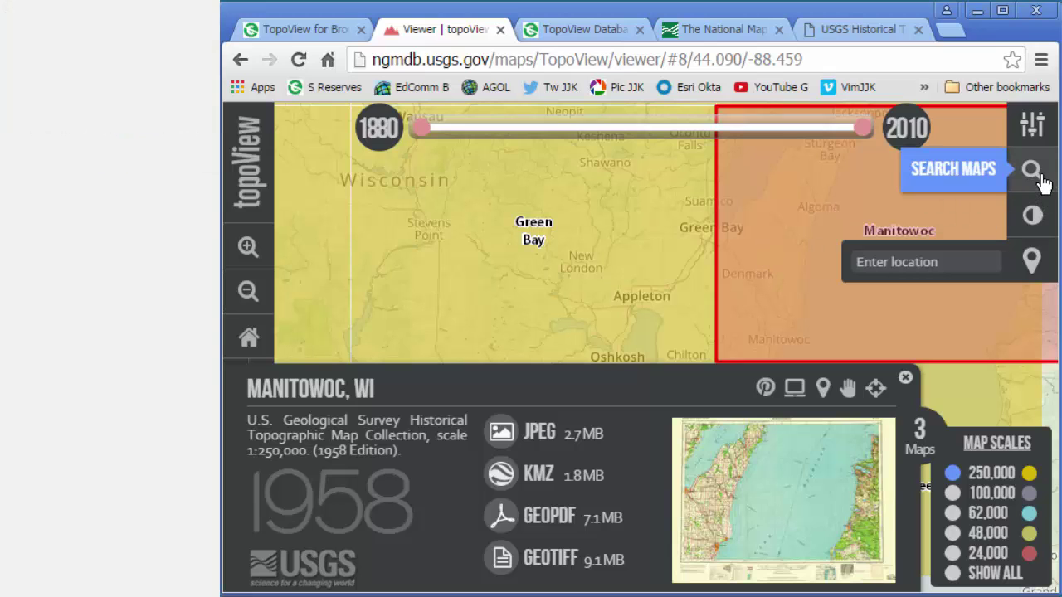
pyautogui.click(954, 555)
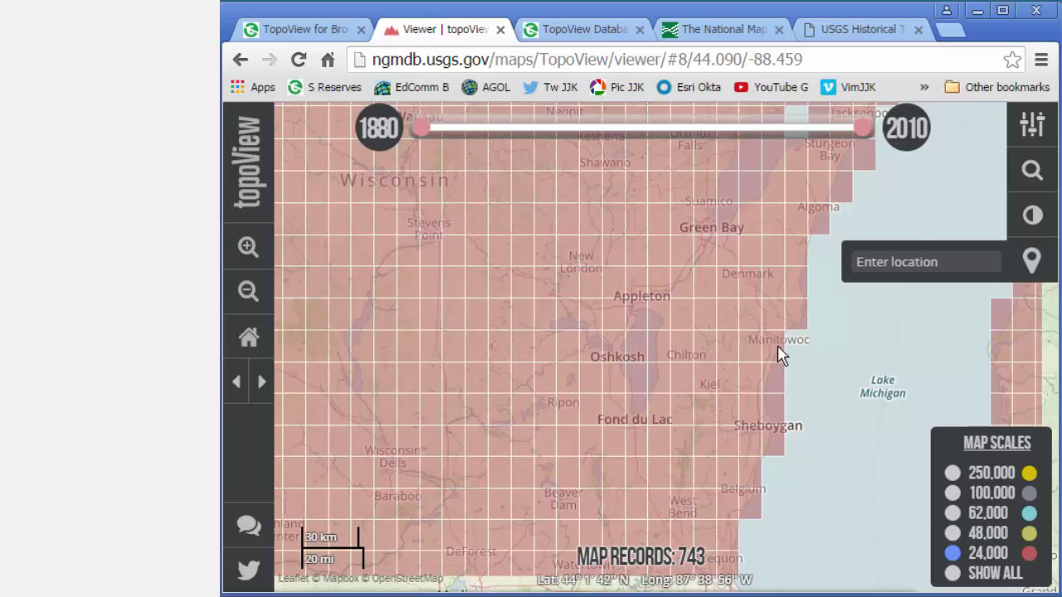
pyautogui.click(792, 323)
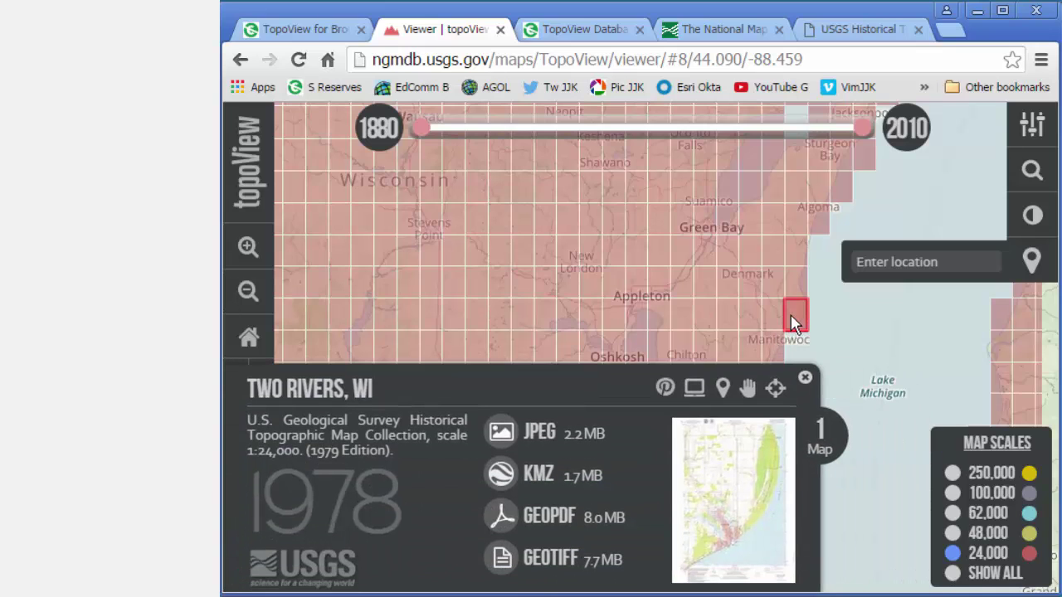
pyautogui.click(774, 348)
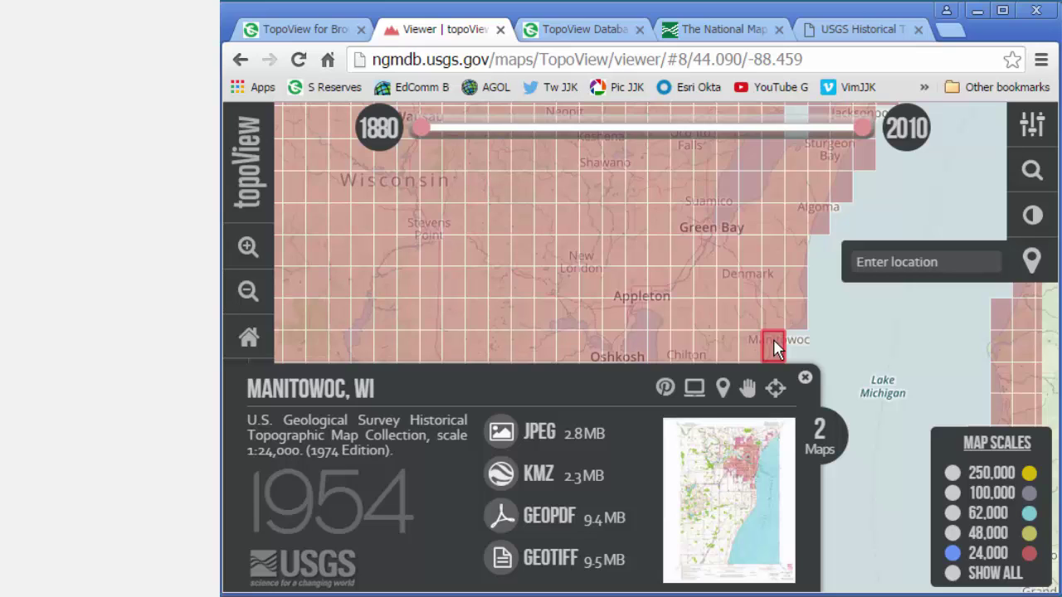
# List the two Manitowoc 1:24,000 map records and their download formats, then open the TopoView Database post.
pyautogui.click(820, 435)
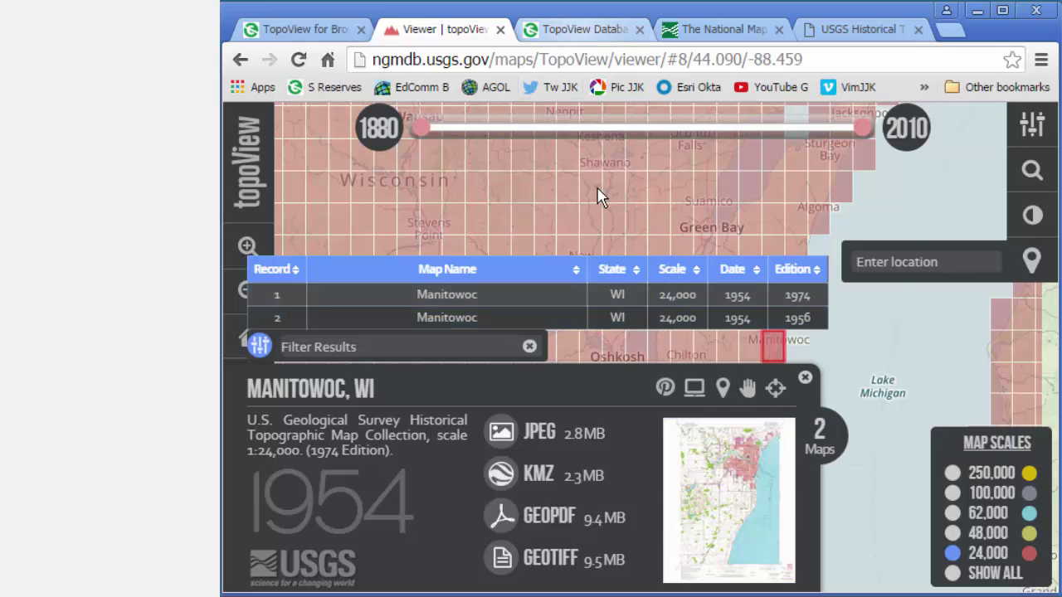
pyautogui.moveTo(537, 439)
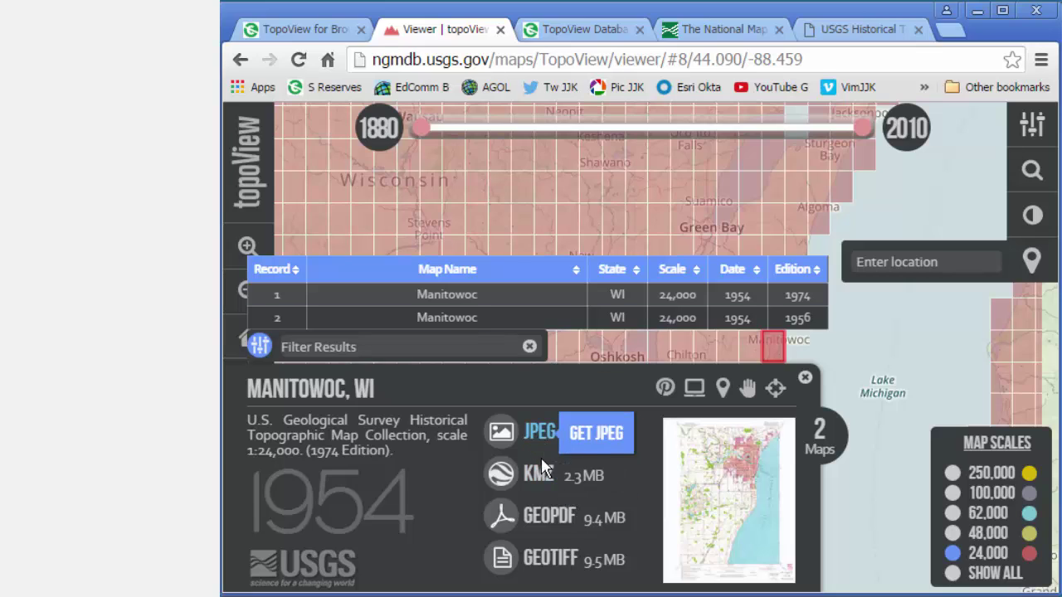
pyautogui.moveTo(561, 560)
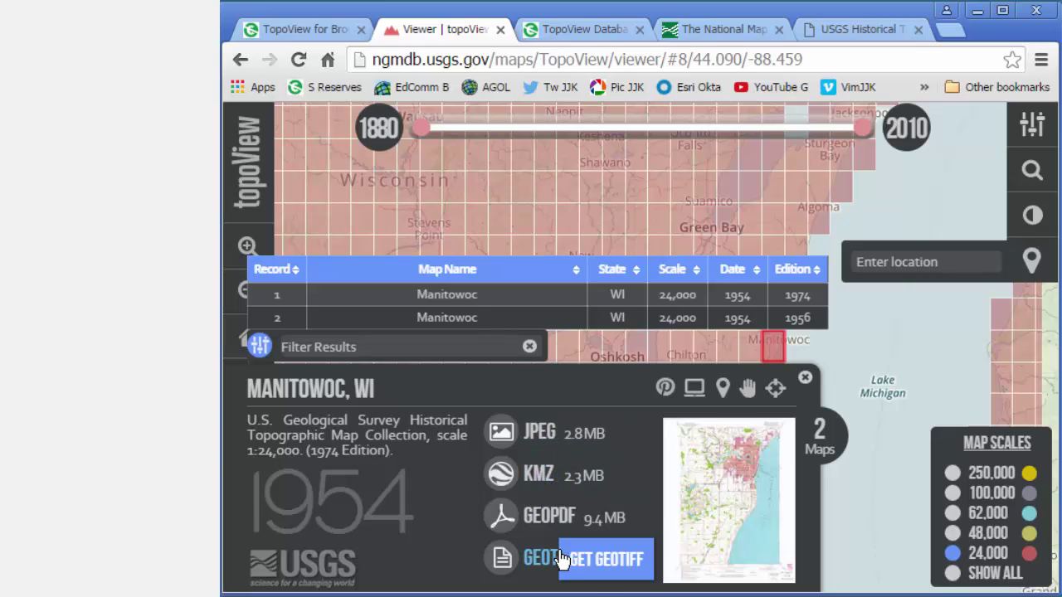
pyautogui.click(564, 32)
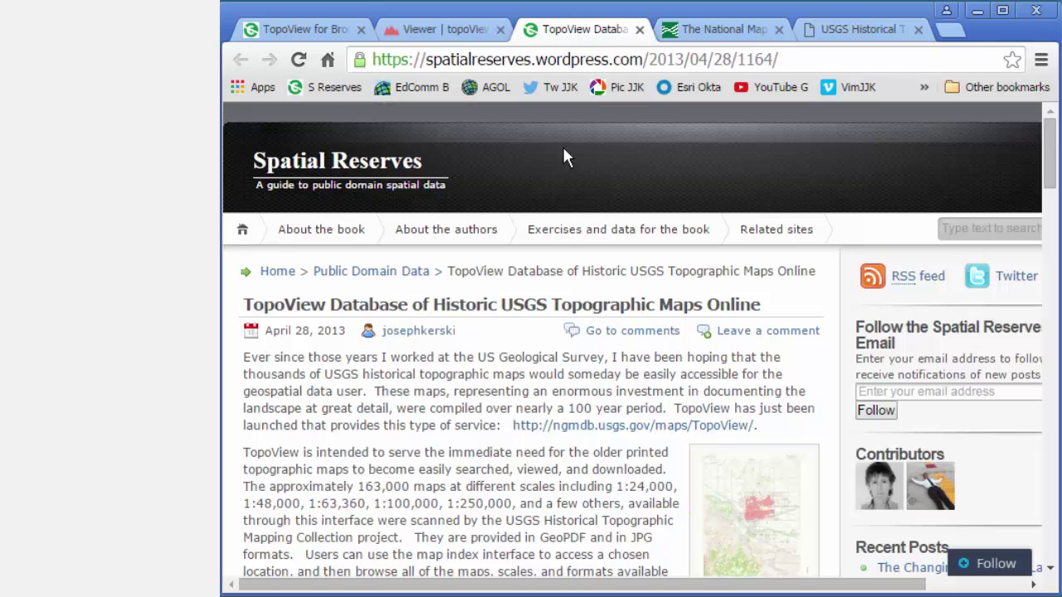
# Browse The National Map's Historical Topographic Map Collection page, then go to the Map Explorer.
pyautogui.click(713, 30)
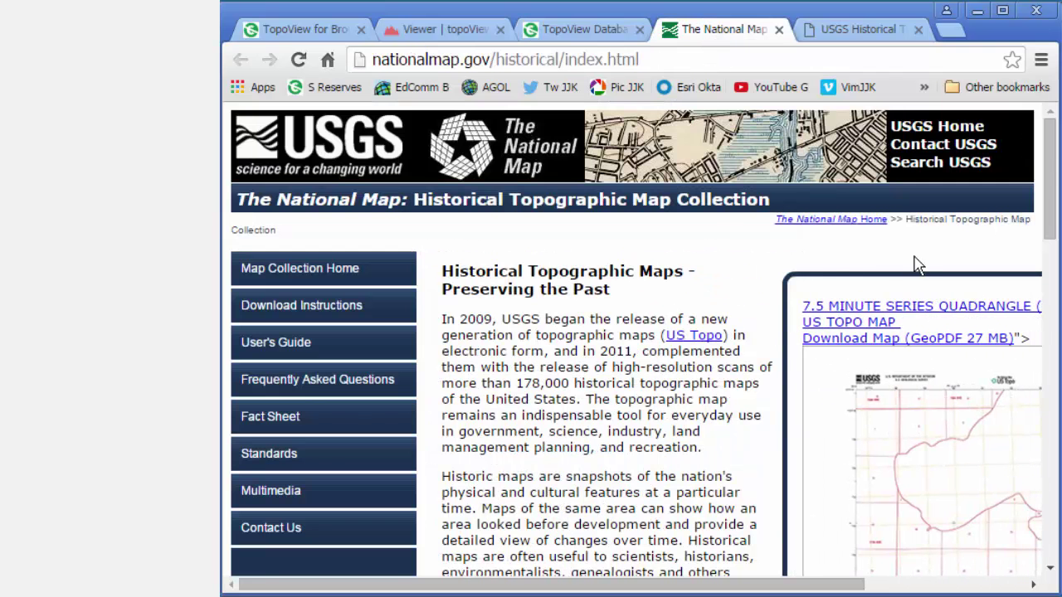
pyautogui.moveTo(1049, 189); pyautogui.dragTo(1058, 126)
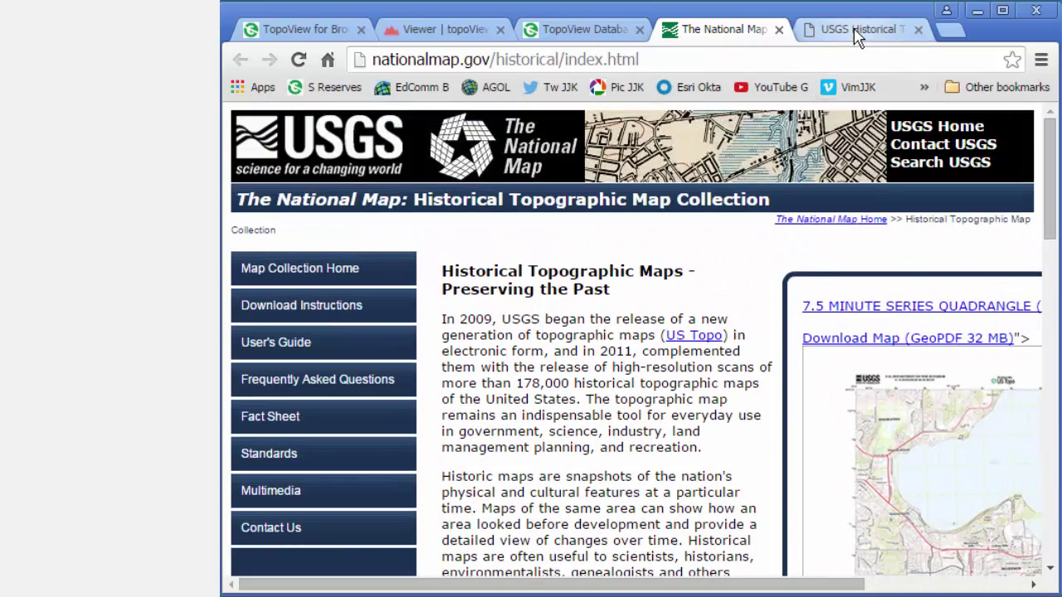
pyautogui.click(855, 31)
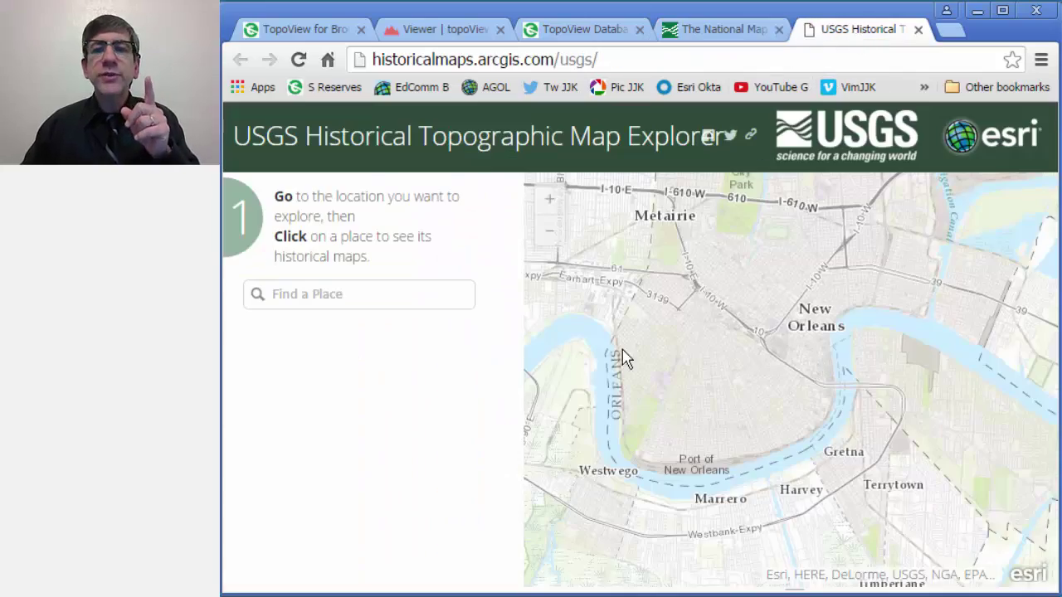
# Search for Manitowoc, Wisconsin and select the city to show its 1950s–1980s map timeline.
pyautogui.click(417, 294)
pyautogui.write('Manitowoc, wi')
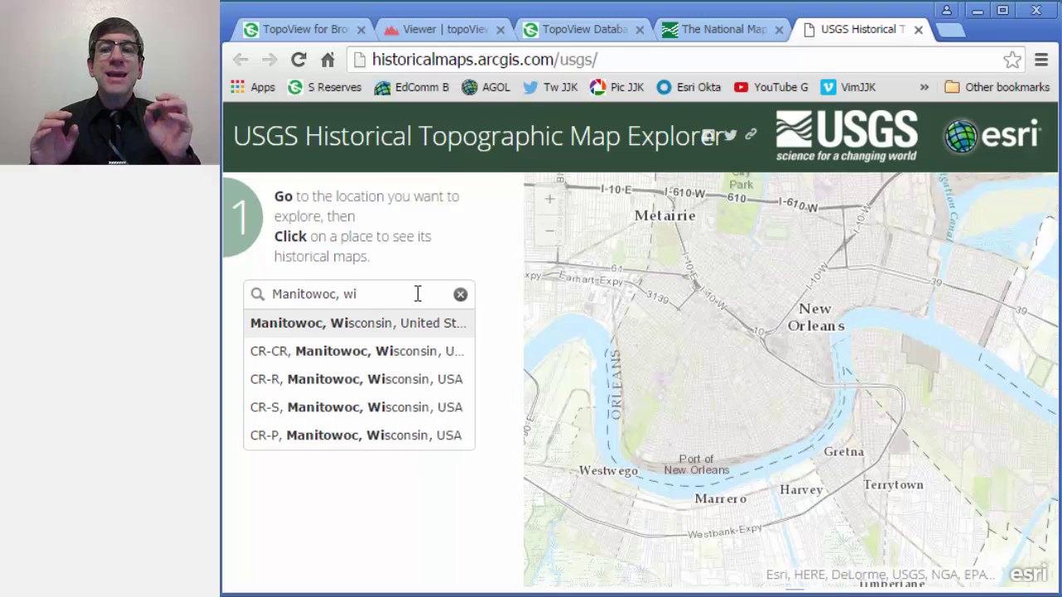
pyautogui.press('Return')
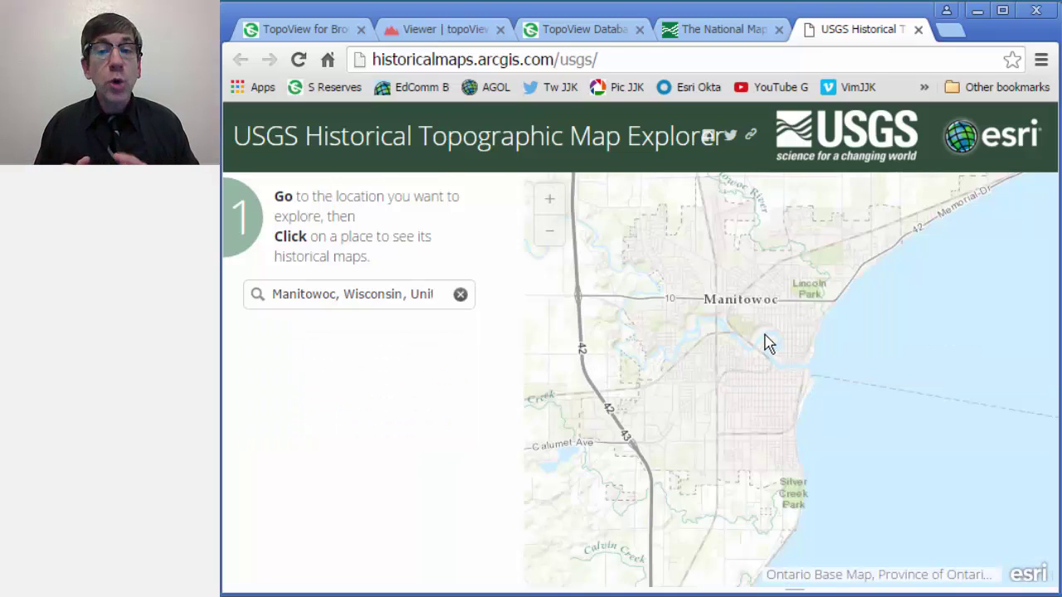
pyautogui.click(763, 336)
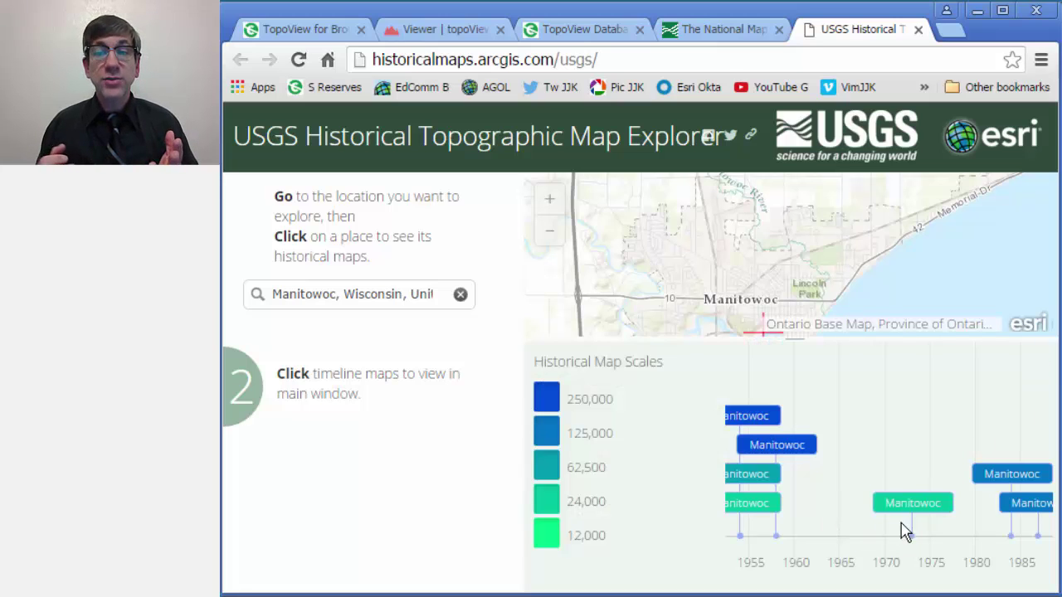
# Add the 1954 and 1973 1:24,000 Manitowoc maps to the view.
pyautogui.click(753, 506)
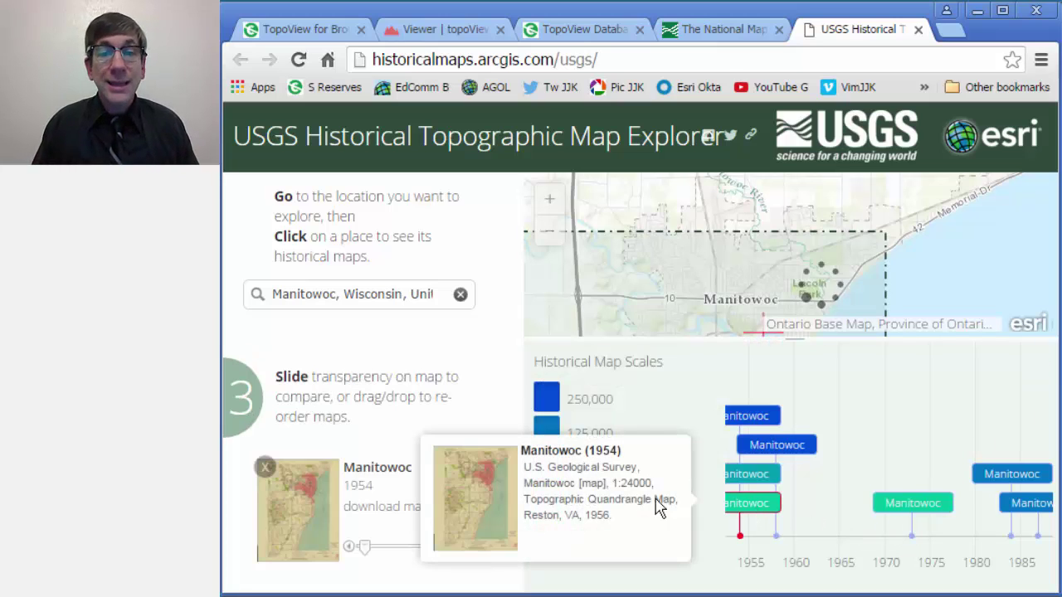
pyautogui.click(910, 508)
pyautogui.moveTo(523, 483)
pyautogui.mouseDown()
pyautogui.moveTo(516, 529)
pyautogui.moveTo(519, 495)
pyautogui.mouseUp()
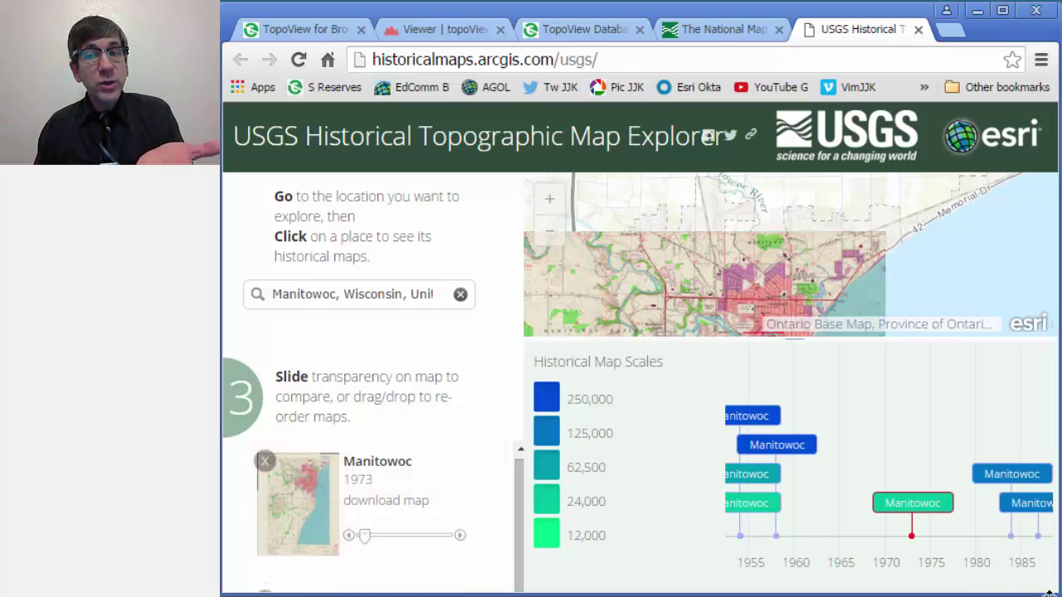
pyautogui.moveTo(689, 315); pyautogui.dragTo(719, 258)
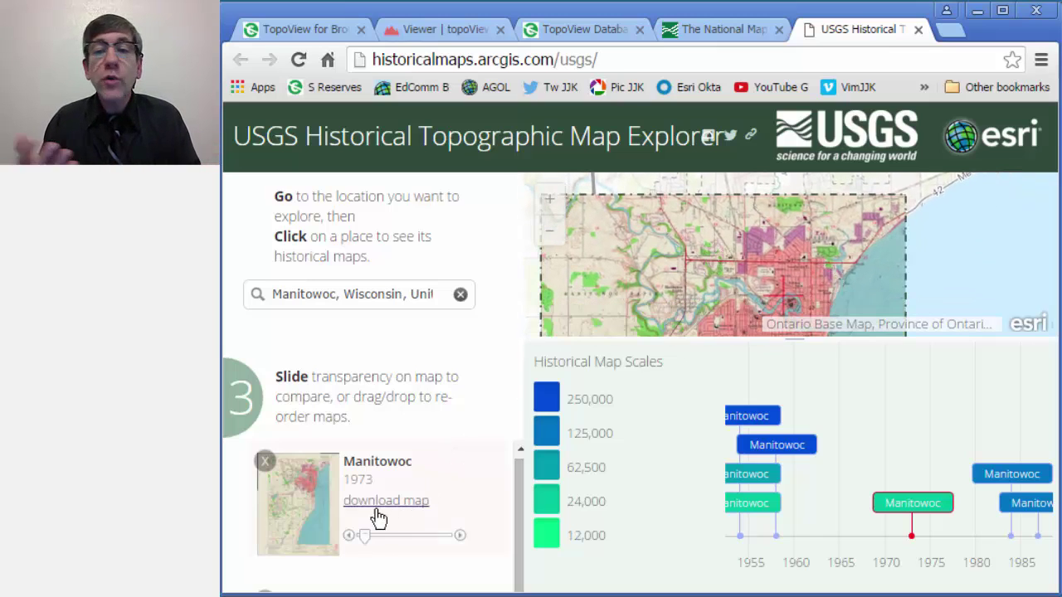
# Adjust the overlay's transparency and enlarge the map area above the timeline.
pyautogui.moveTo(367, 543); pyautogui.dragTo(472, 548)
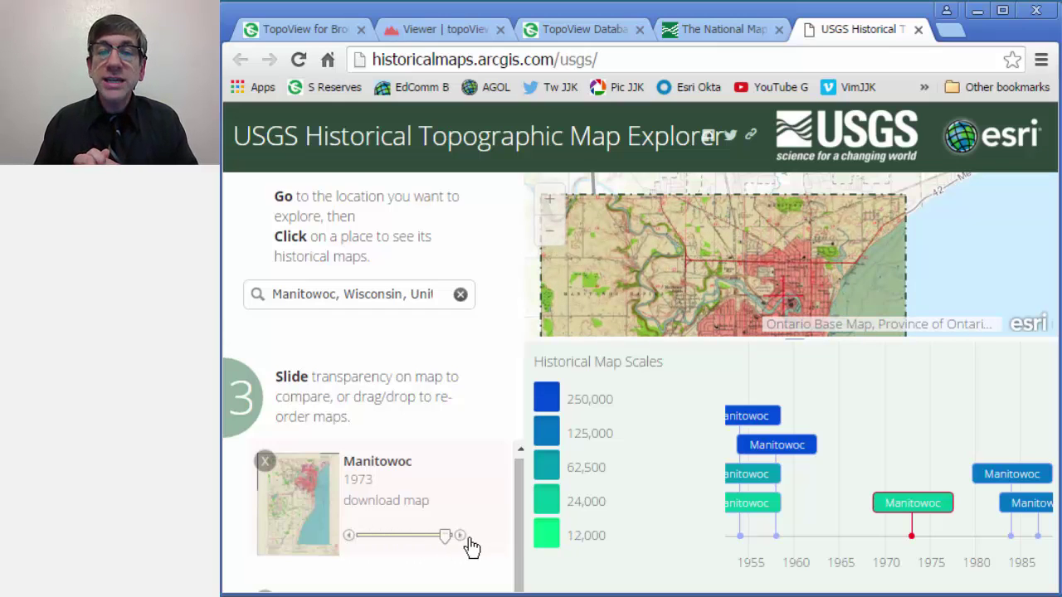
pyautogui.moveTo(792, 340); pyautogui.dragTo(794, 476)
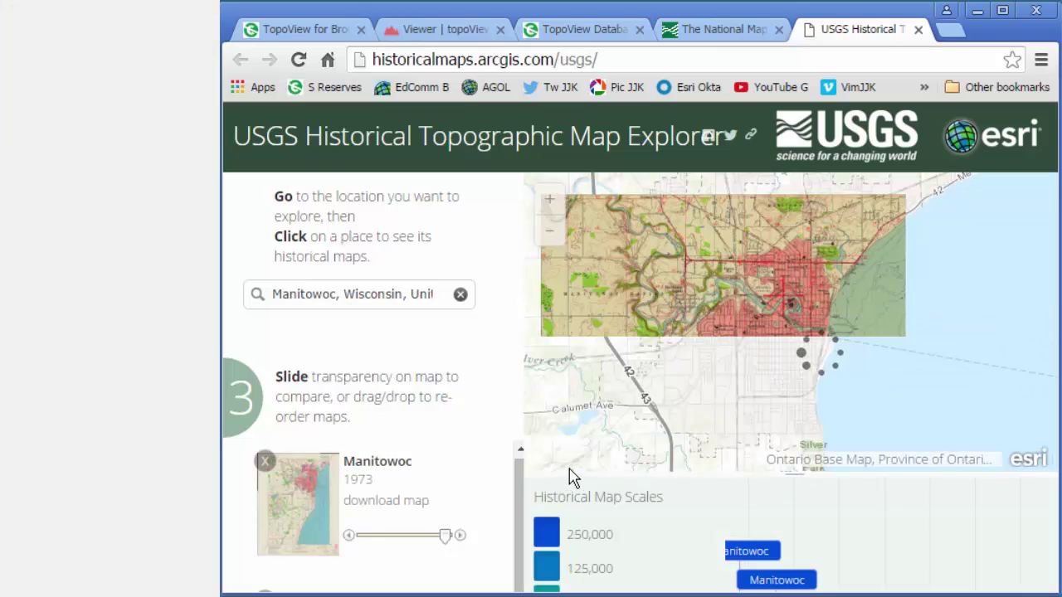
# Zoom in two levels on Manitowoc, panning toward the County Asylum area.
pyautogui.moveTo(450, 544)
pyautogui.mouseDown()
pyautogui.moveTo(337, 543)
pyautogui.moveTo(445, 543)
pyautogui.mouseUp()
pyautogui.click(550, 200)
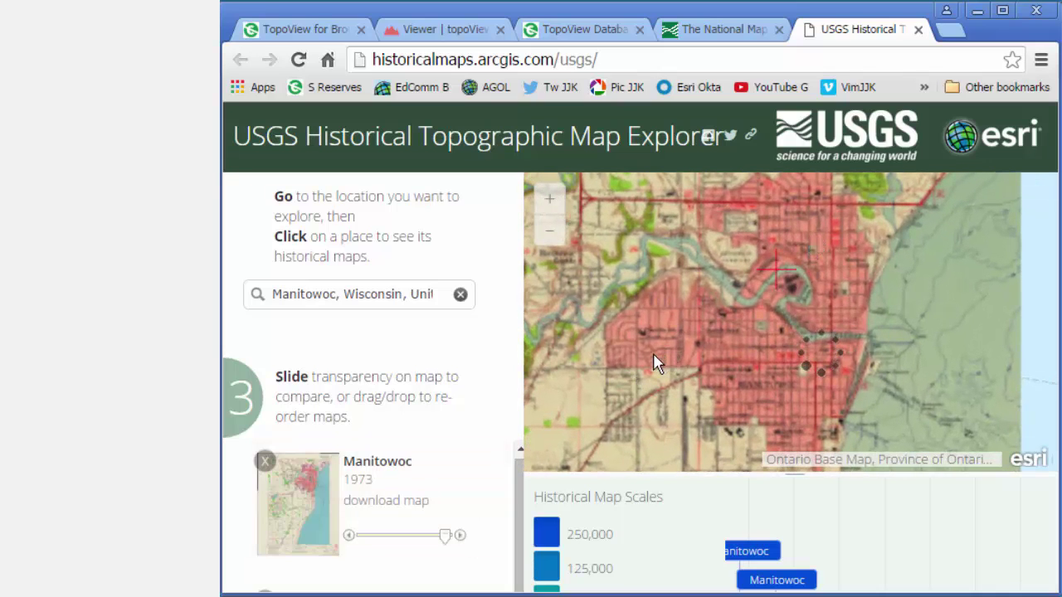
pyautogui.moveTo(595, 384); pyautogui.dragTo(738, 299)
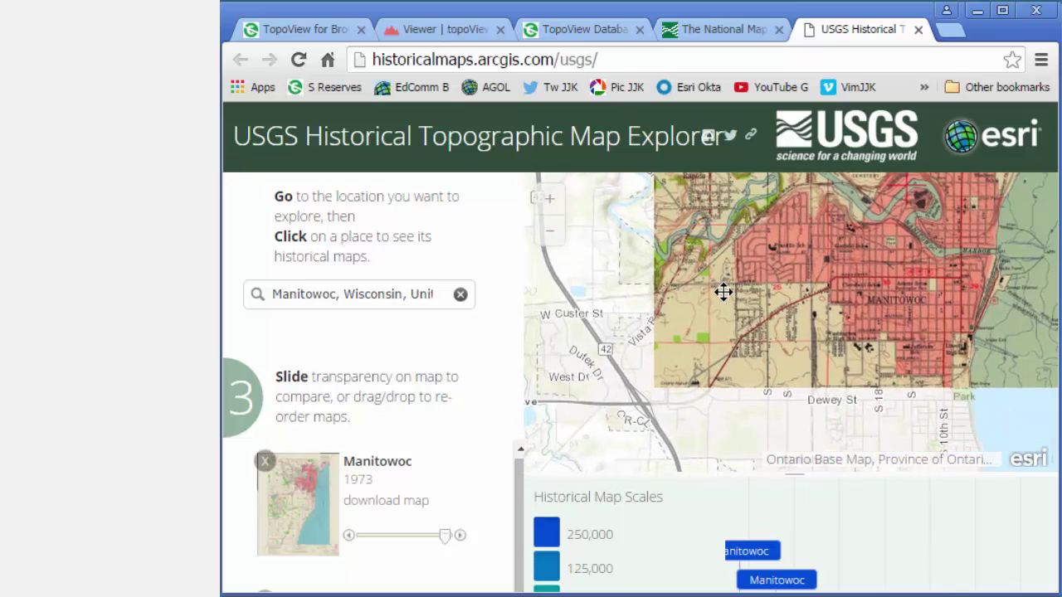
pyautogui.click(550, 200)
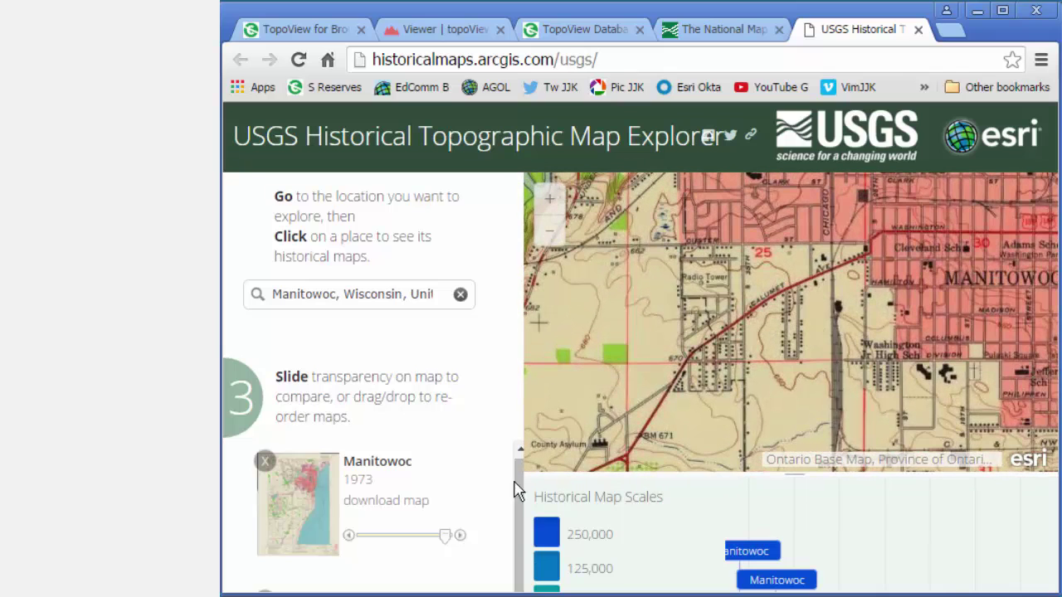
# Vary the 1973 overlay's transparency to compare it with the base map.
pyautogui.moveTo(449, 539); pyautogui.dragTo(373, 540)
pyautogui.moveTo(654, 406); pyautogui.dragTo(796, 254)
pyautogui.moveTo(370, 543); pyautogui.dragTo(503, 548)
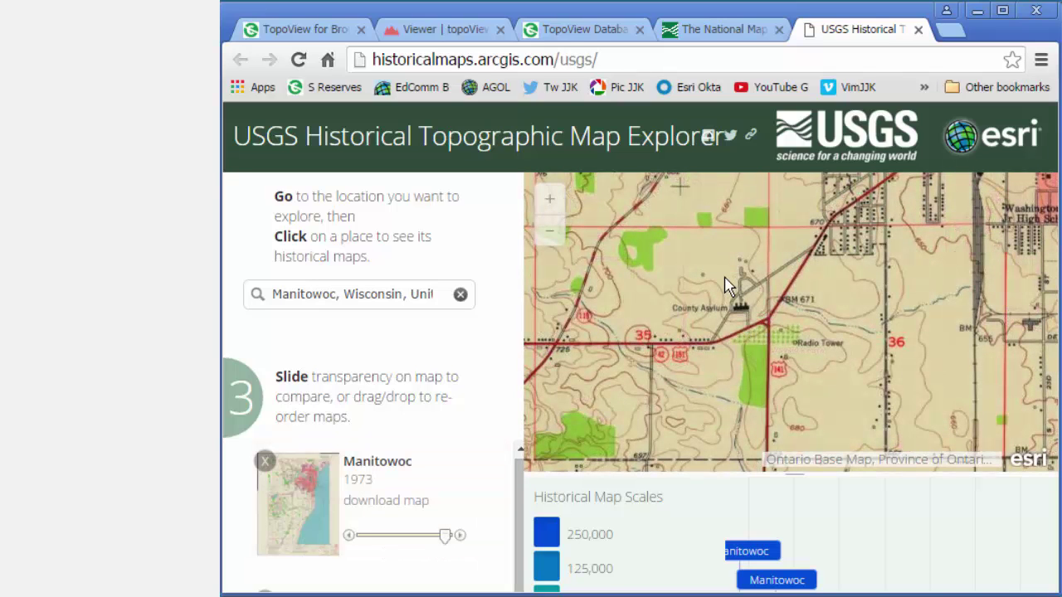